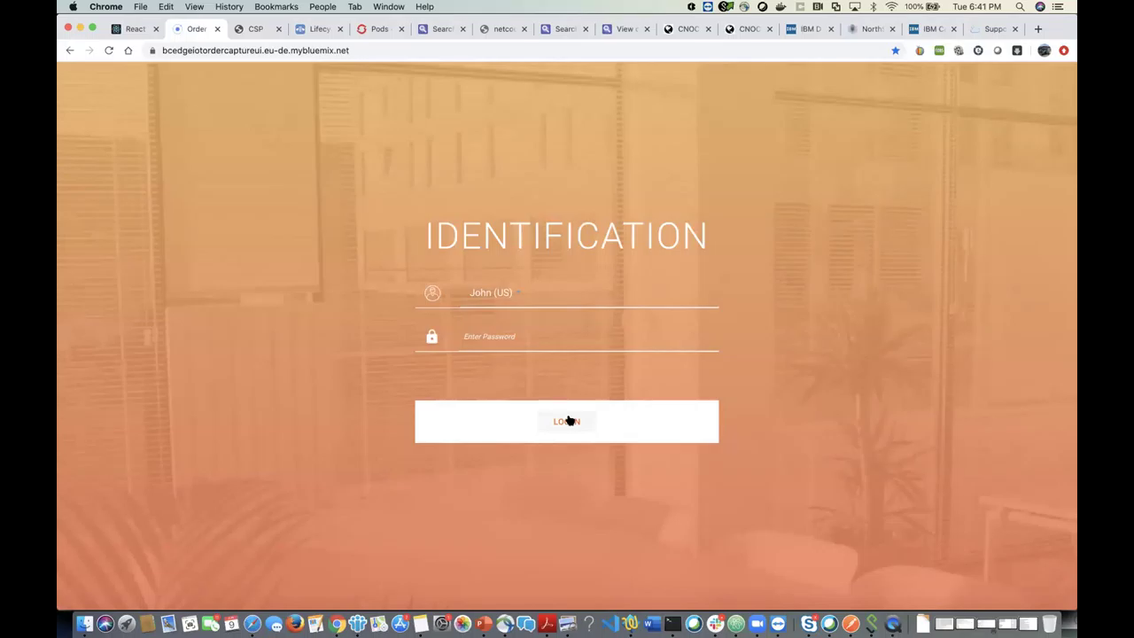
Log in with the preselected seller profile and continue to the service catalogue with Cust as the customer
{"action": "left_click", "coordinate": [569, 421]}
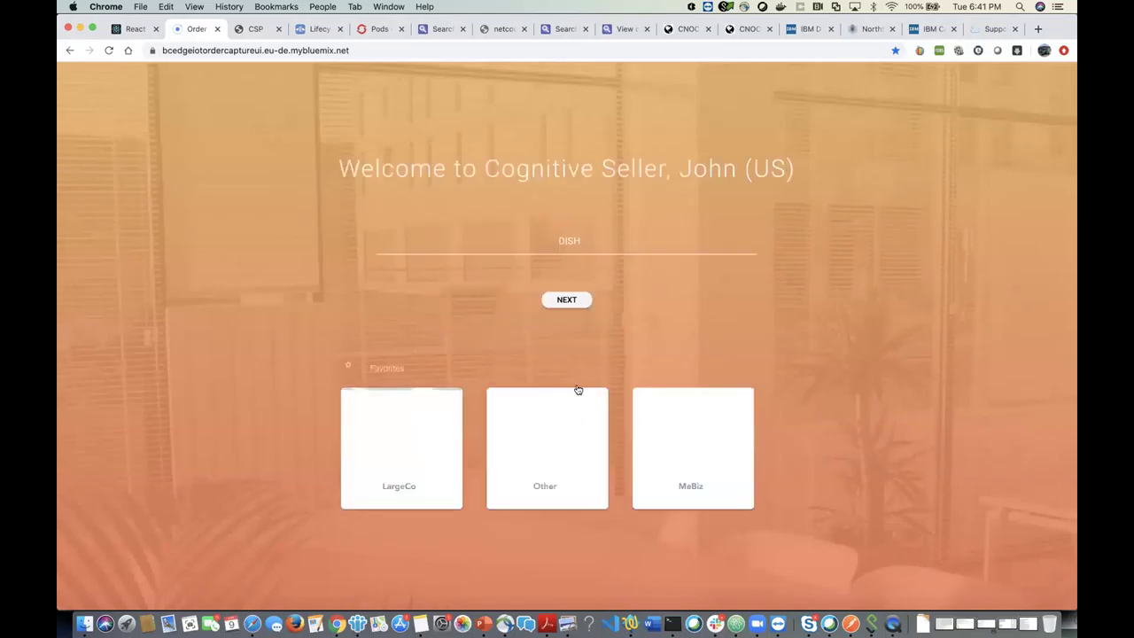
{"action": "left_click", "coordinate": [580, 246]}
{"action": "type", "text": "DISH"}
{"action": "key", "text": "BackSpace"}
{"action": "key", "text": "BackSpace"}
{"action": "key", "text": "BackSpace"}
{"action": "key", "text": "BackSpace"}
{"action": "type", "text": "Cust"}
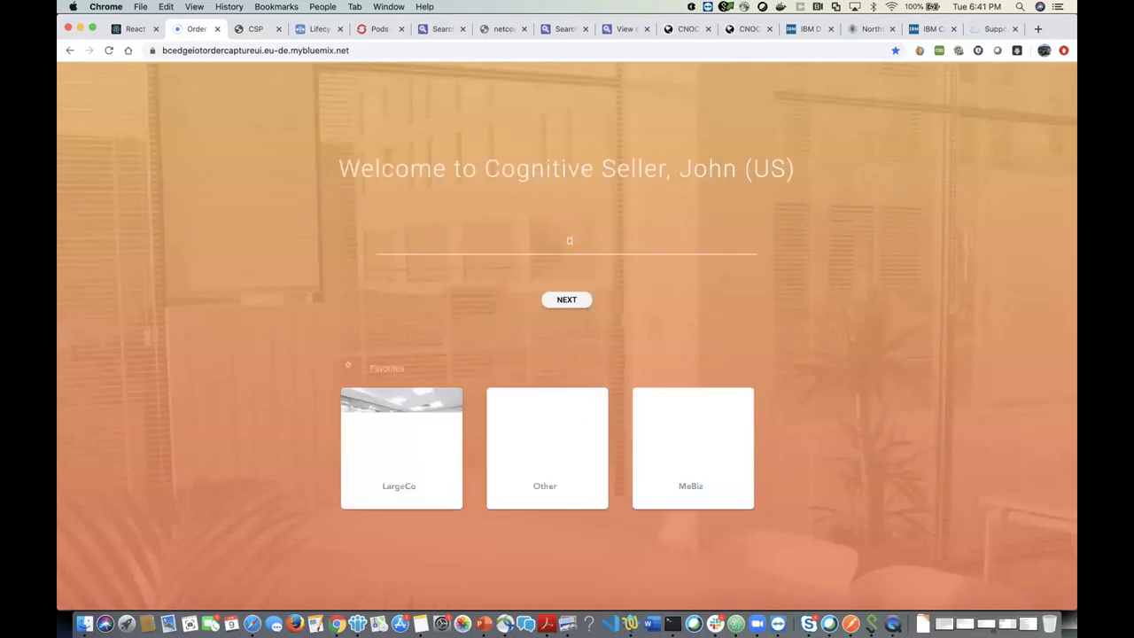
{"action": "left_click", "coordinate": [567, 300]}
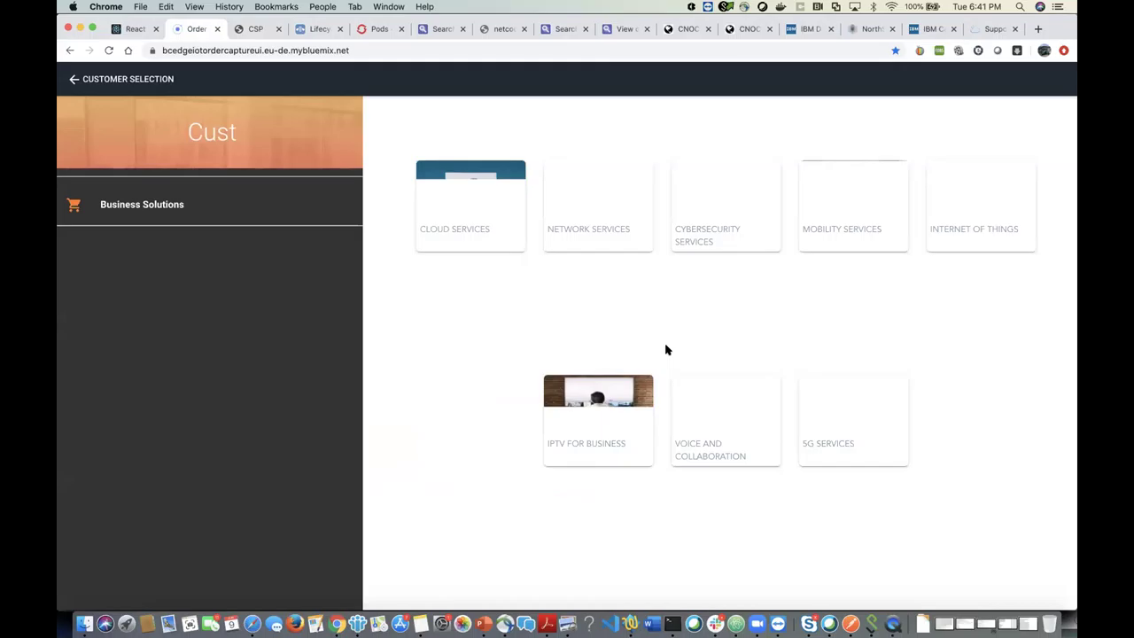
Under 5G Services, set the customer's city to Dallas and submit a quote request for the Gold MVNO Network Slice
{"action": "left_click", "coordinate": [833, 425]}
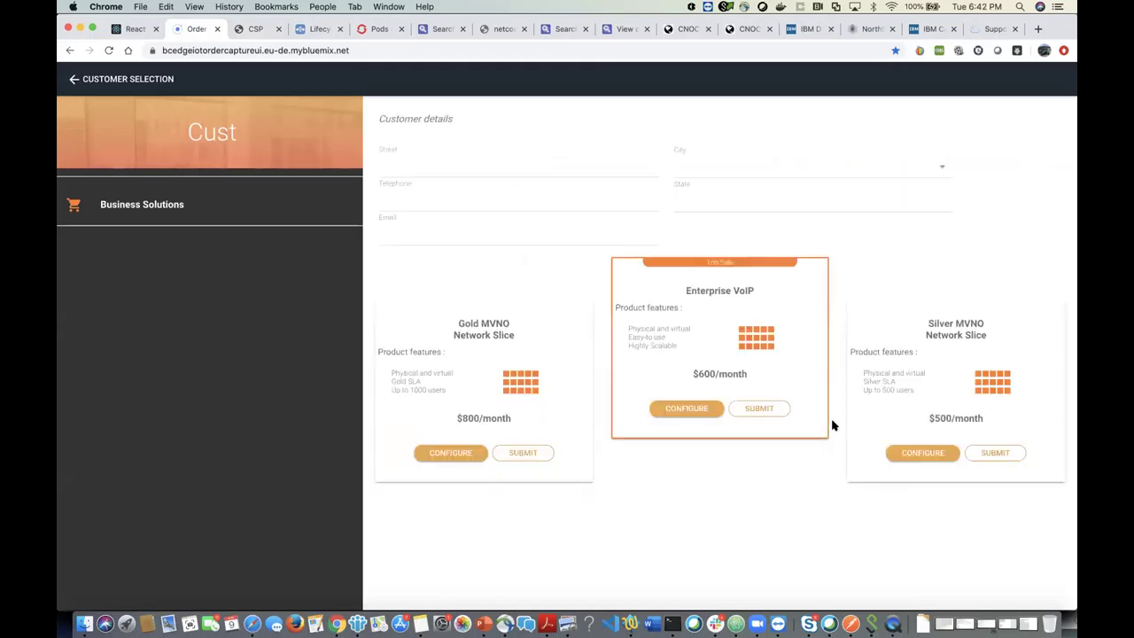
{"action": "left_click", "coordinate": [749, 168]}
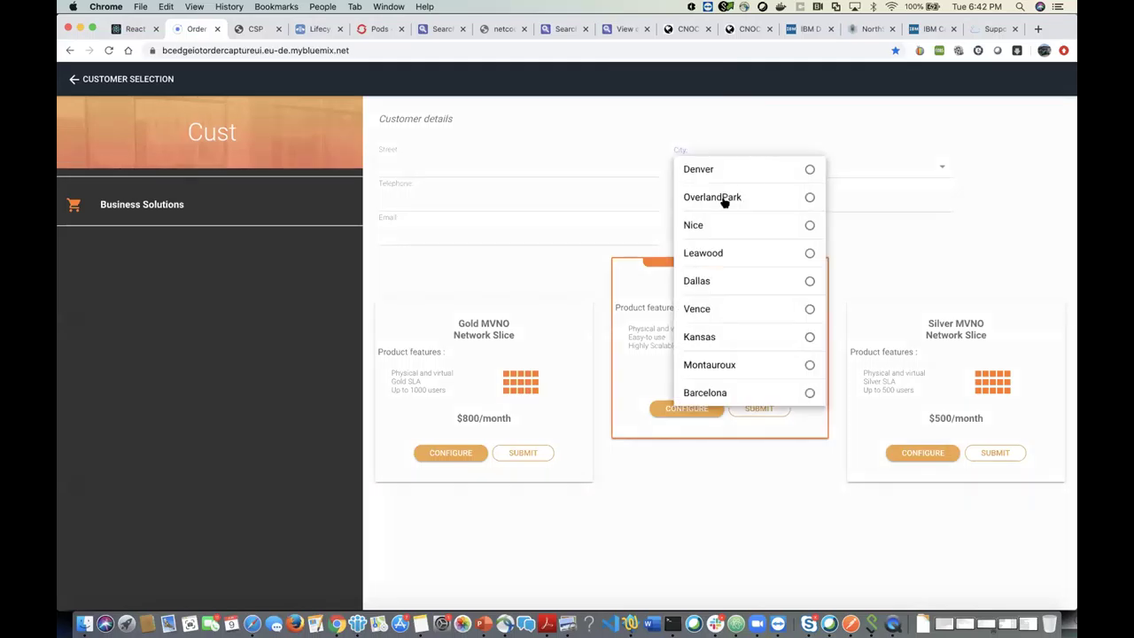
{"action": "left_click", "coordinate": [717, 281]}
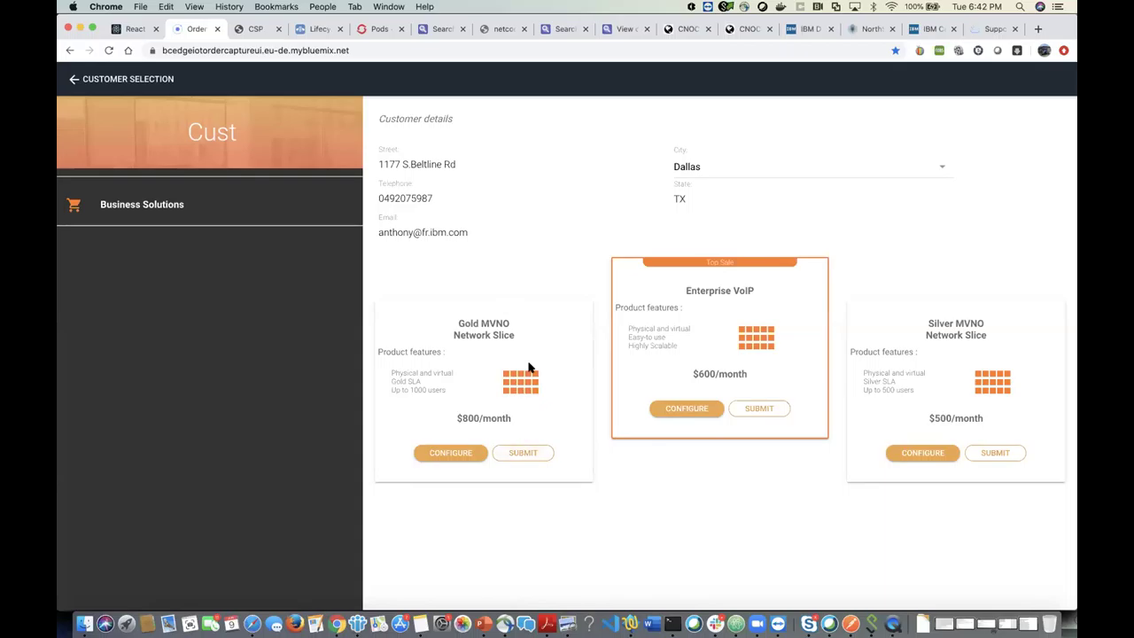
{"action": "left_click", "coordinate": [527, 453]}
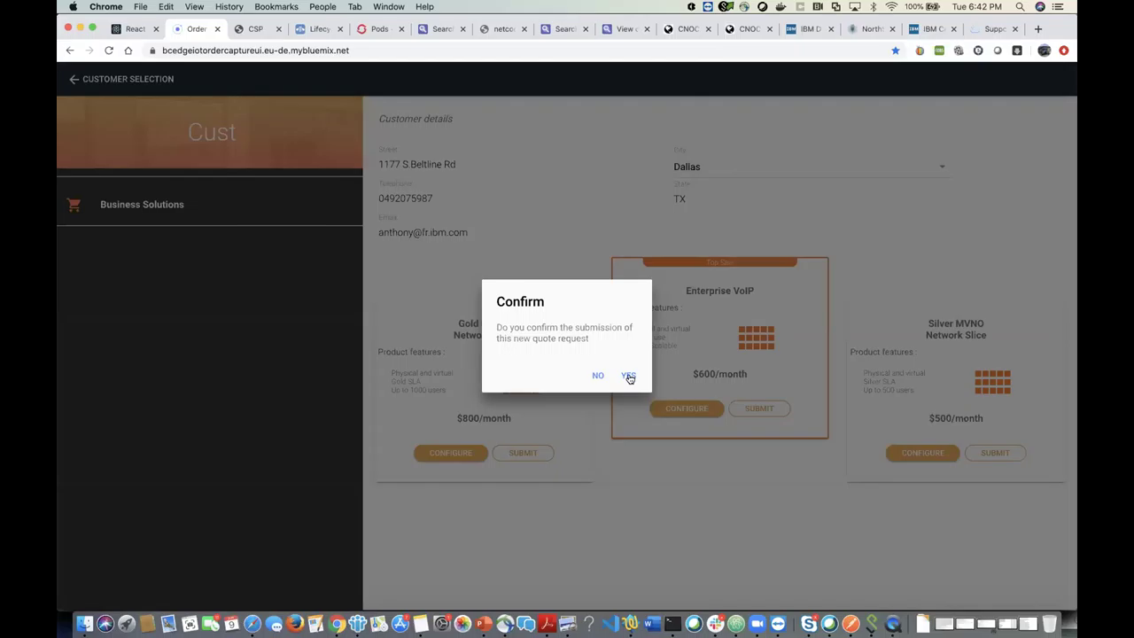
{"action": "left_click", "coordinate": [628, 377]}
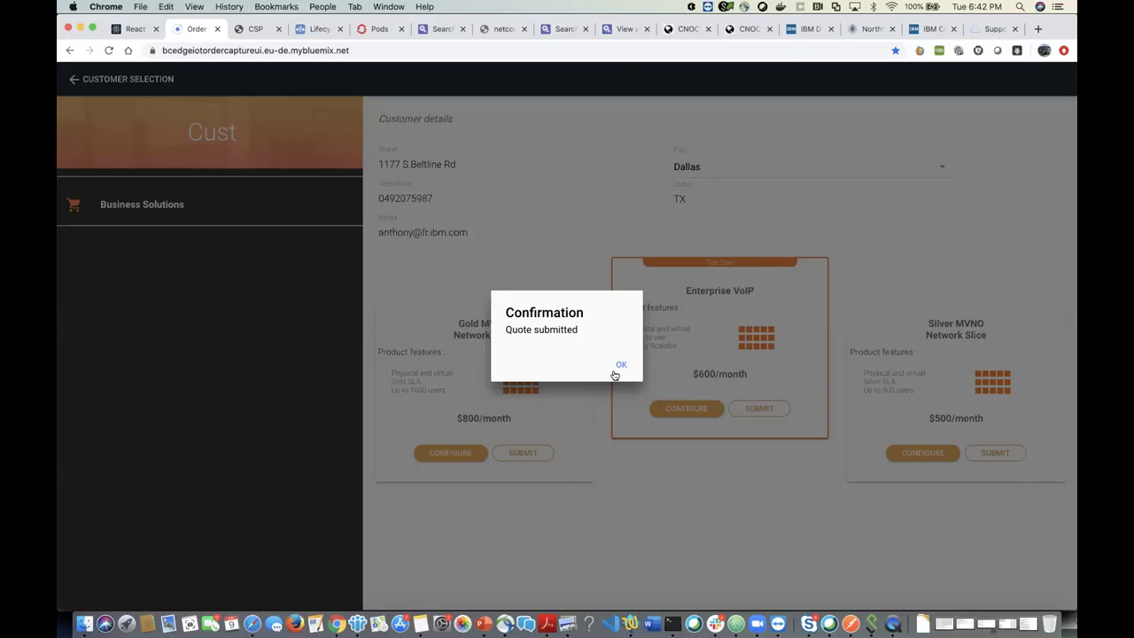
Refresh the CSP order list and compare it with the Enterprise Customer's services
{"action": "left_click", "coordinate": [252, 31]}
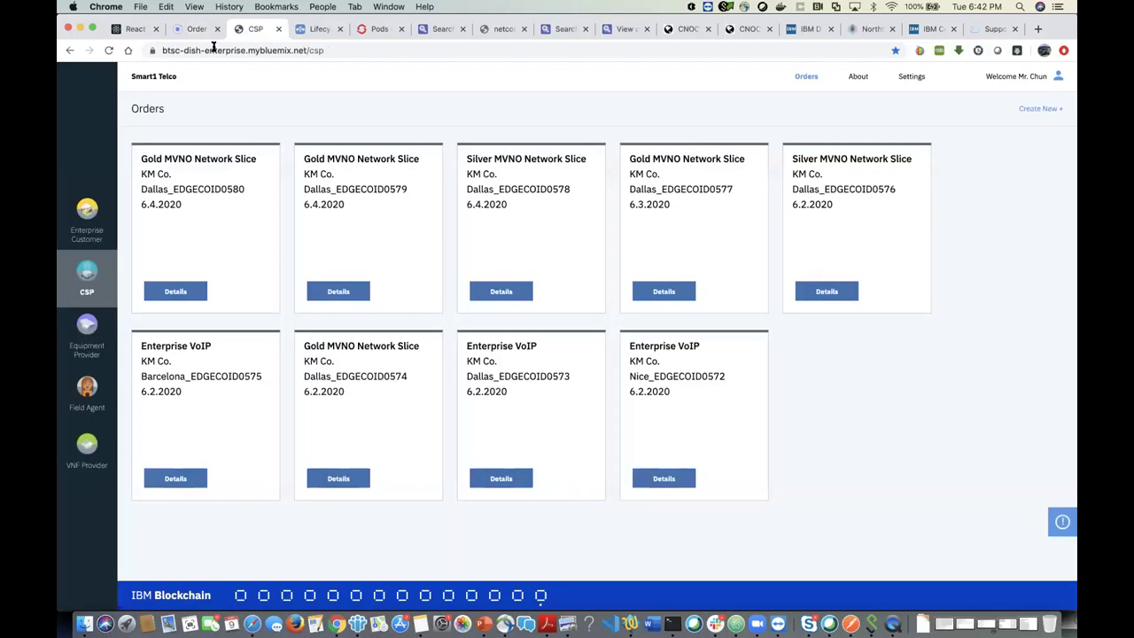
{"action": "left_click", "coordinate": [109, 51]}
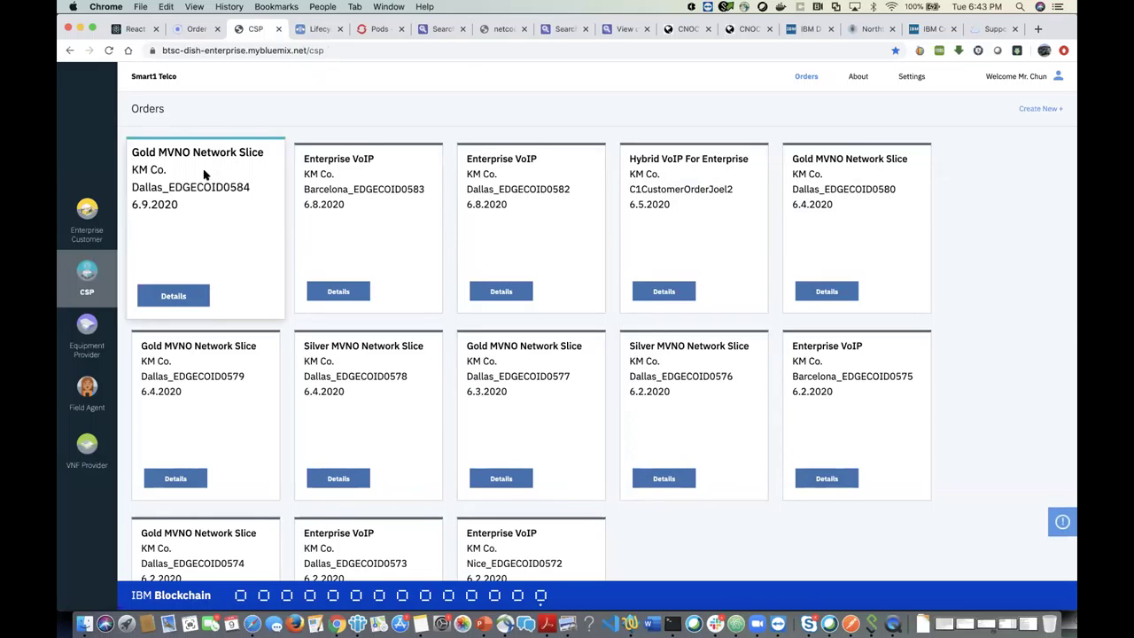
{"action": "left_click", "coordinate": [88, 209]}
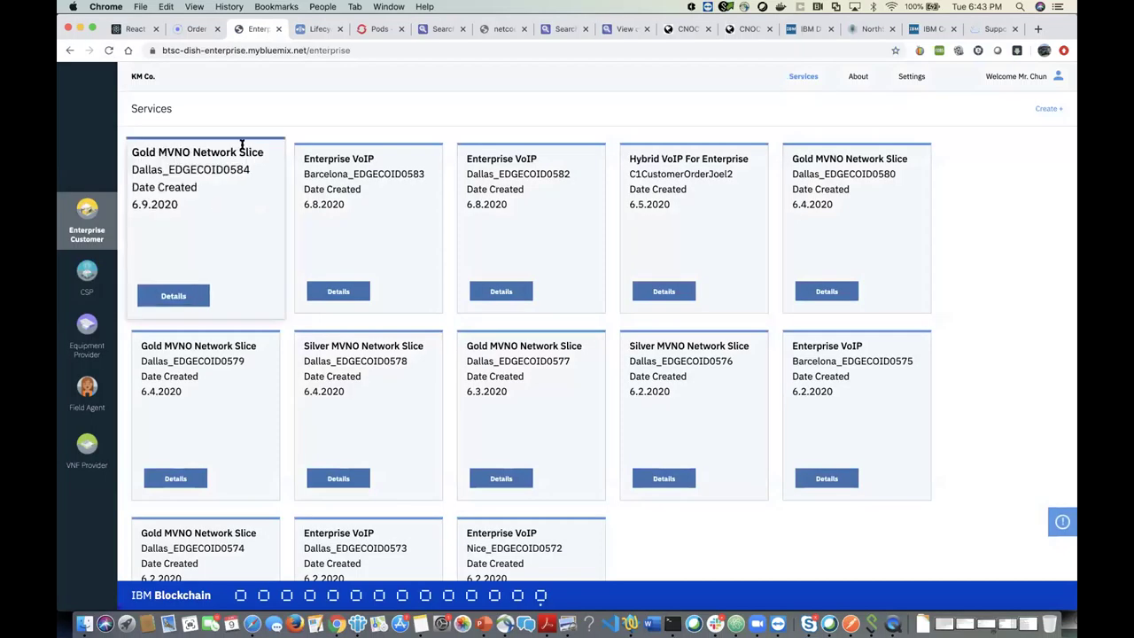
{"action": "left_click", "coordinate": [87, 271]}
Review the 5G service and the virtual, physical and logical components of the 6.9.2020 Gold MVNO Network Slice order
{"action": "left_click", "coordinate": [176, 292]}
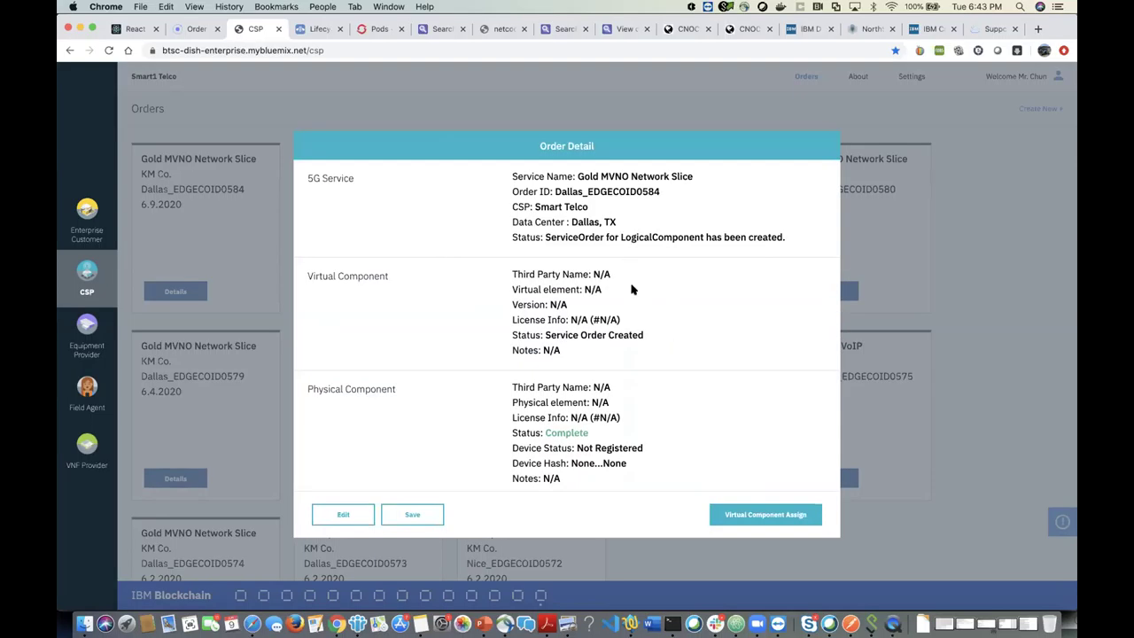
{"action": "scroll", "coordinate": [643, 353], "scroll_direction": "down", "scroll_amount": 3}
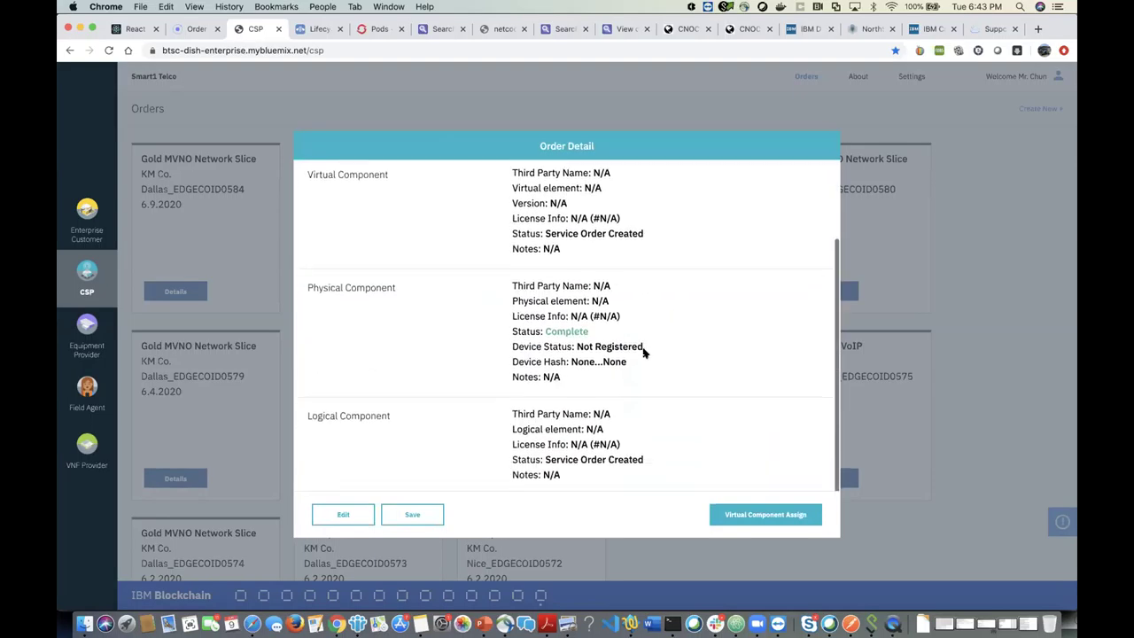
{"action": "scroll", "coordinate": [482, 444], "scroll_direction": "up", "scroll_amount": 3}
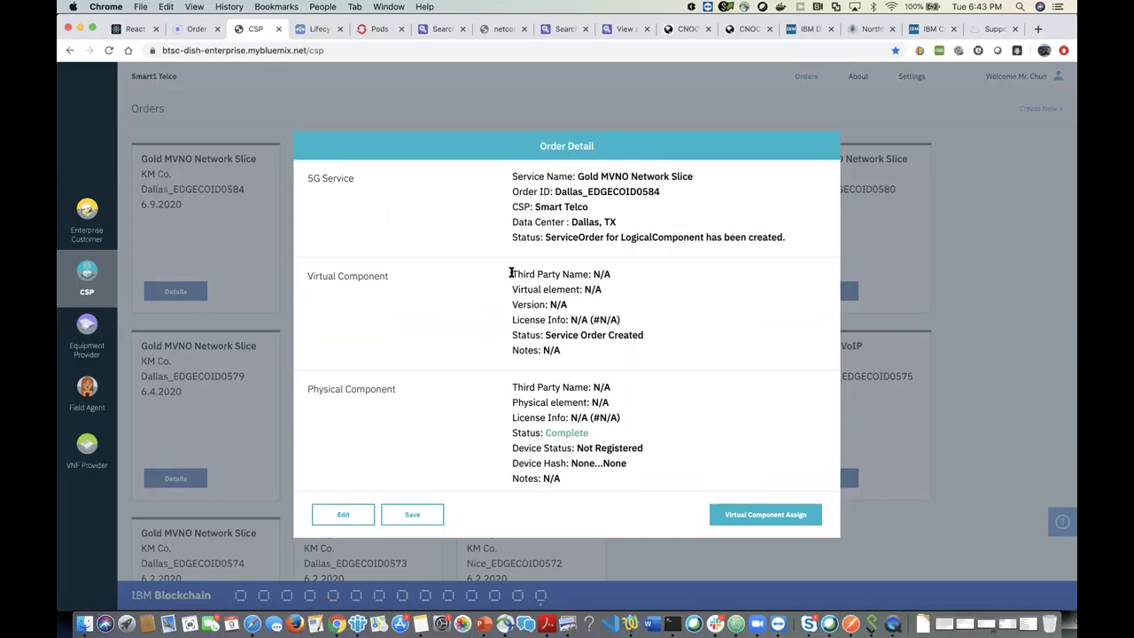
{"action": "left_click_drag", "start_coordinate": [304, 281], "coordinate": [596, 348]}
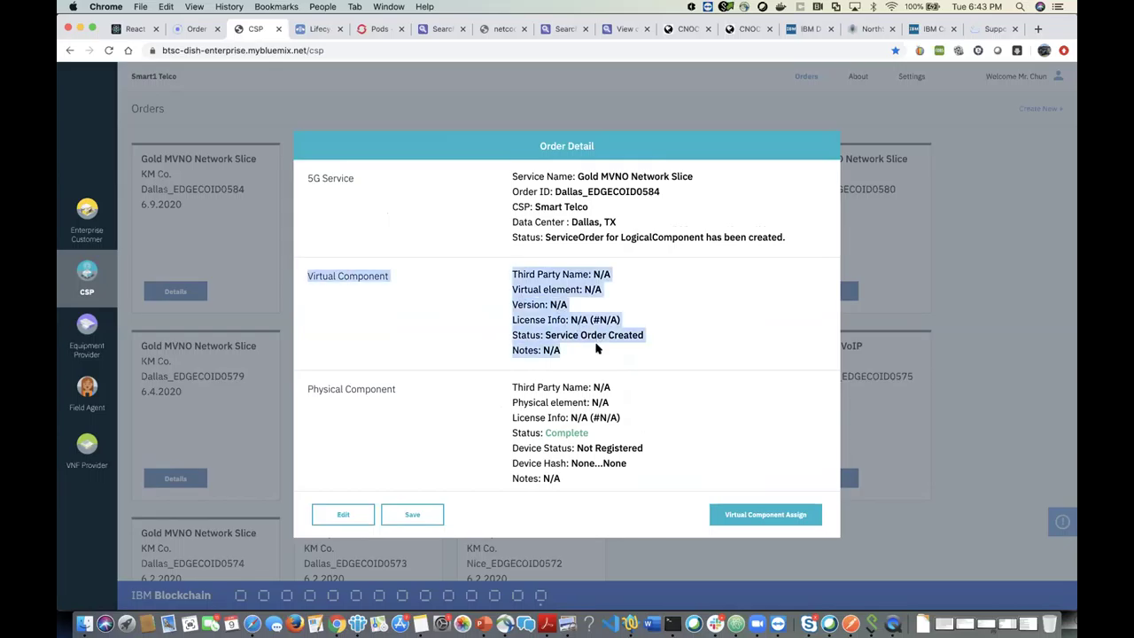
{"action": "left_click", "coordinate": [624, 346]}
Assign the virtual component of the 6.9.2020 Gold MVNO Network Slice order and check the blockchain record
{"action": "left_click", "coordinate": [764, 511]}
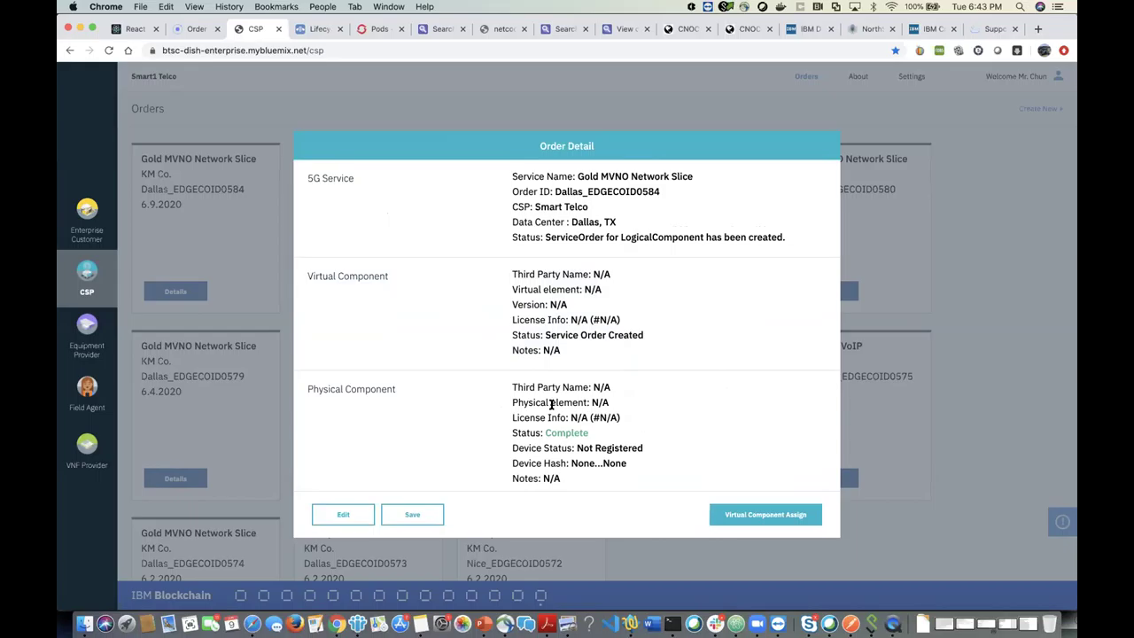
{"action": "left_click", "coordinate": [753, 519]}
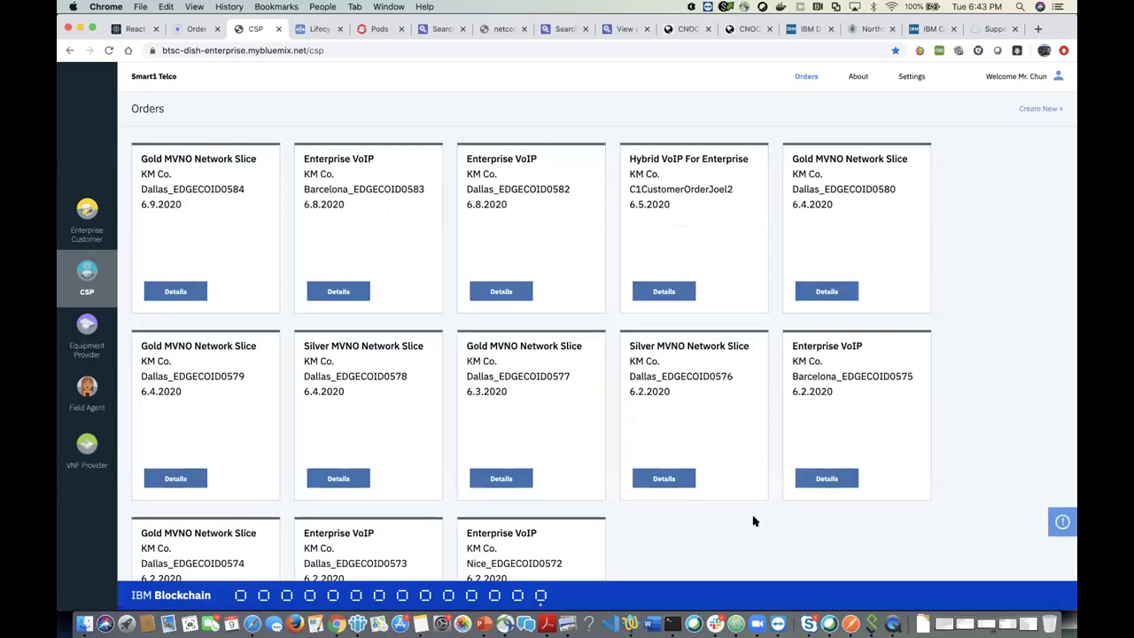
{"action": "left_click", "coordinate": [565, 597]}
Examine the licence detail of the last order listed for the VNF Provider
{"action": "left_click", "coordinate": [86, 447]}
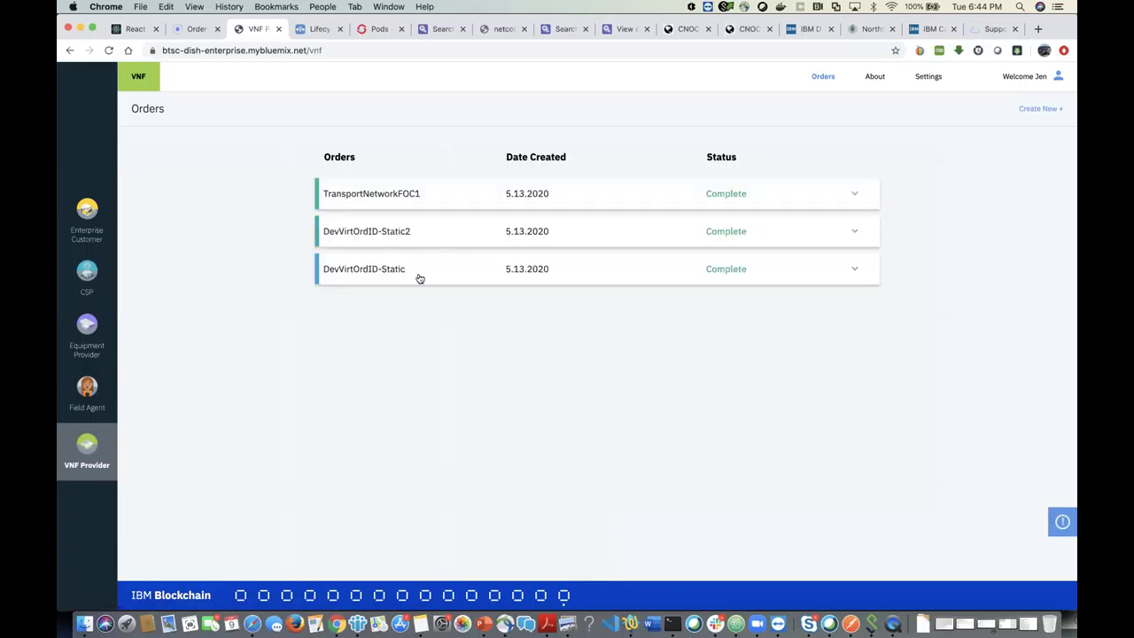
{"action": "left_click", "coordinate": [418, 273]}
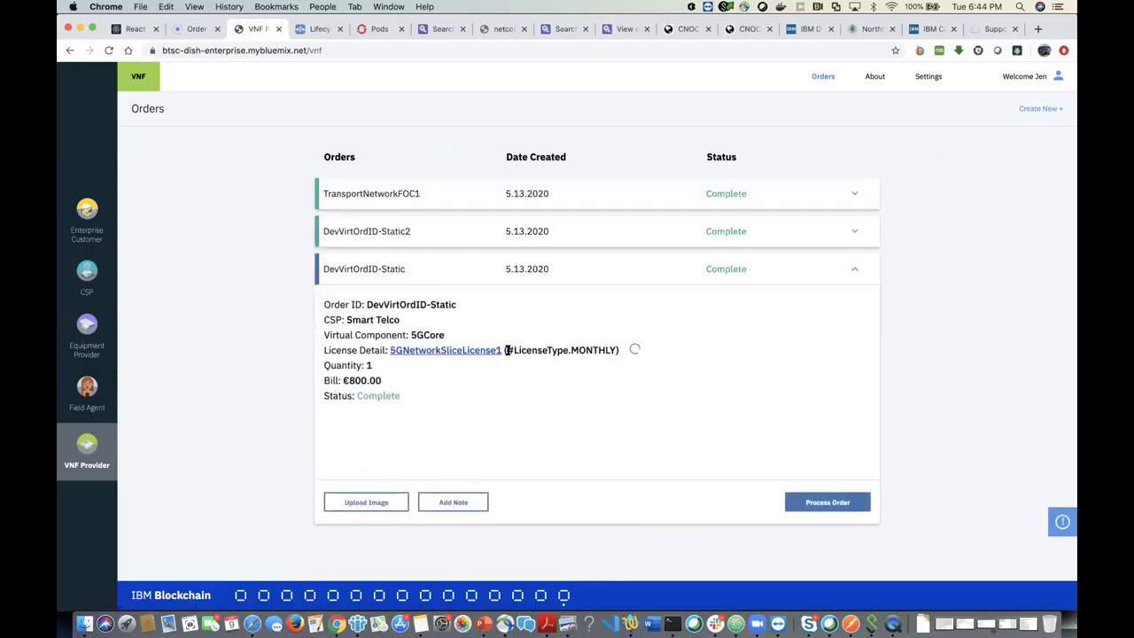
{"action": "left_click_drag", "start_coordinate": [503, 350], "coordinate": [370, 350]}
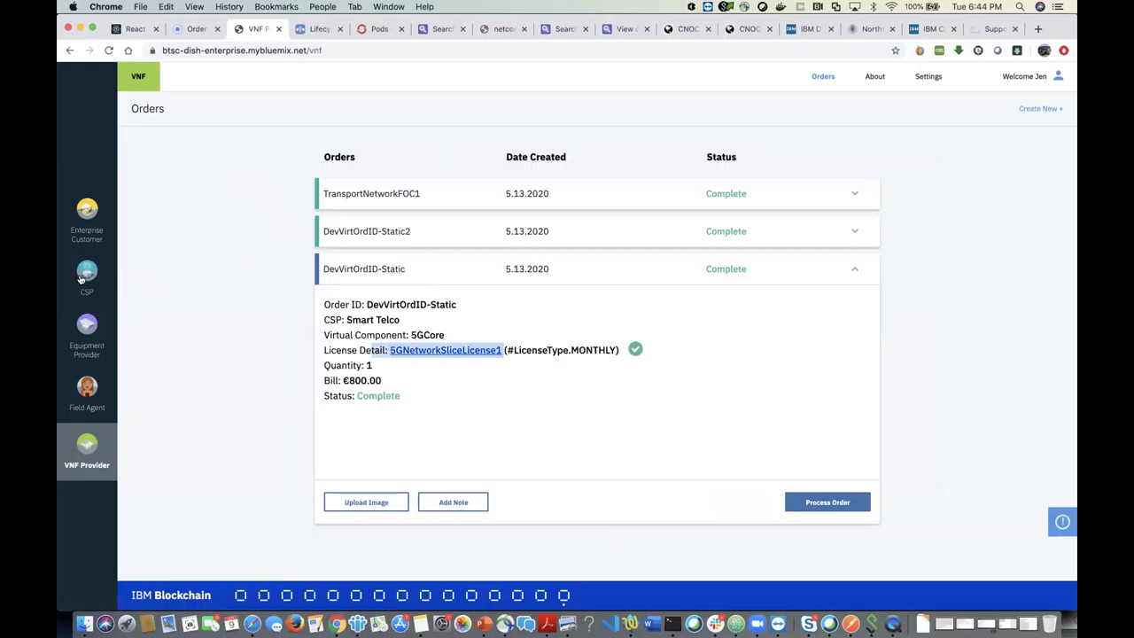
Check the virtual component's licence on the CSP's 6.9.2020 Gold MVNO Network Slice order and provision that component
{"action": "left_click", "coordinate": [85, 278]}
{"action": "left_click", "coordinate": [176, 293]}
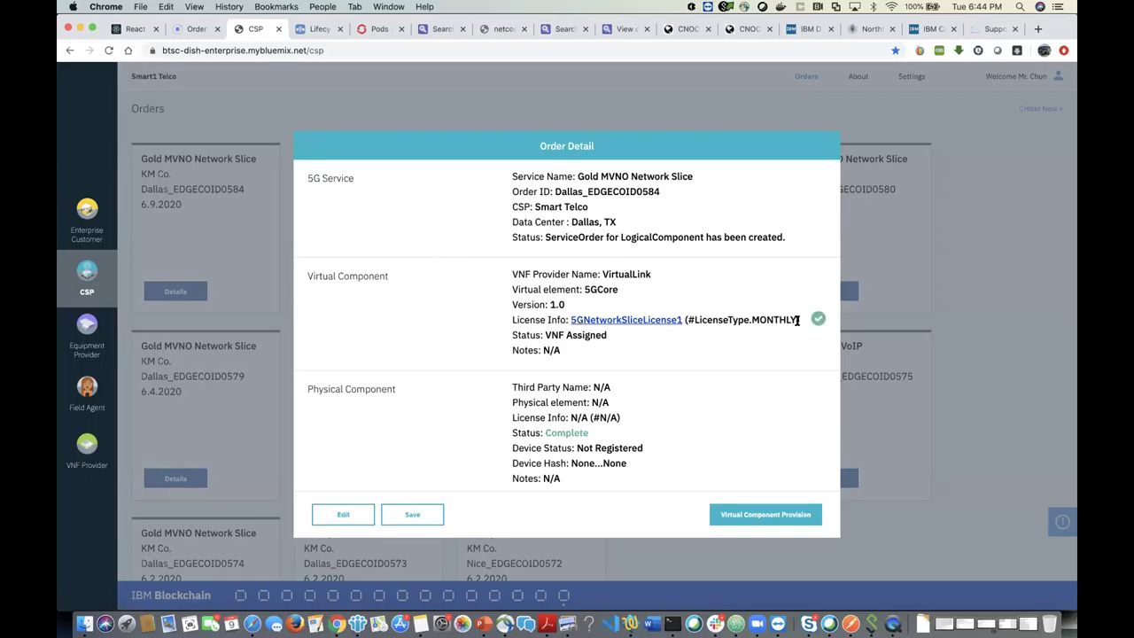
{"action": "left_click_drag", "start_coordinate": [797, 321], "coordinate": [566, 321]}
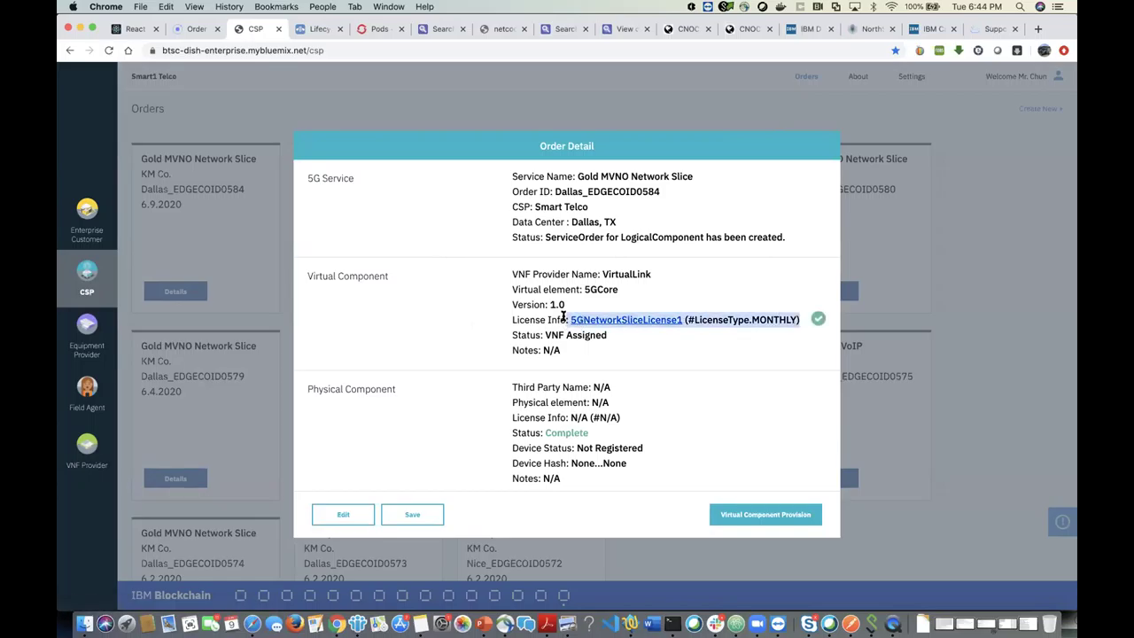
{"action": "left_click", "coordinate": [725, 360]}
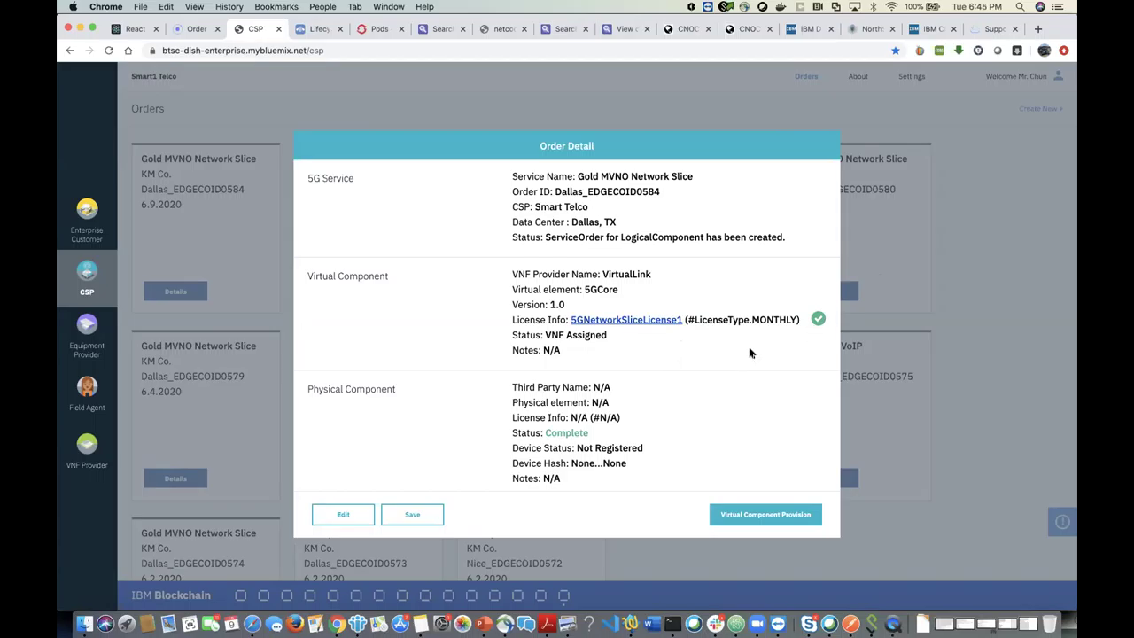
{"action": "left_click", "coordinate": [747, 519]}
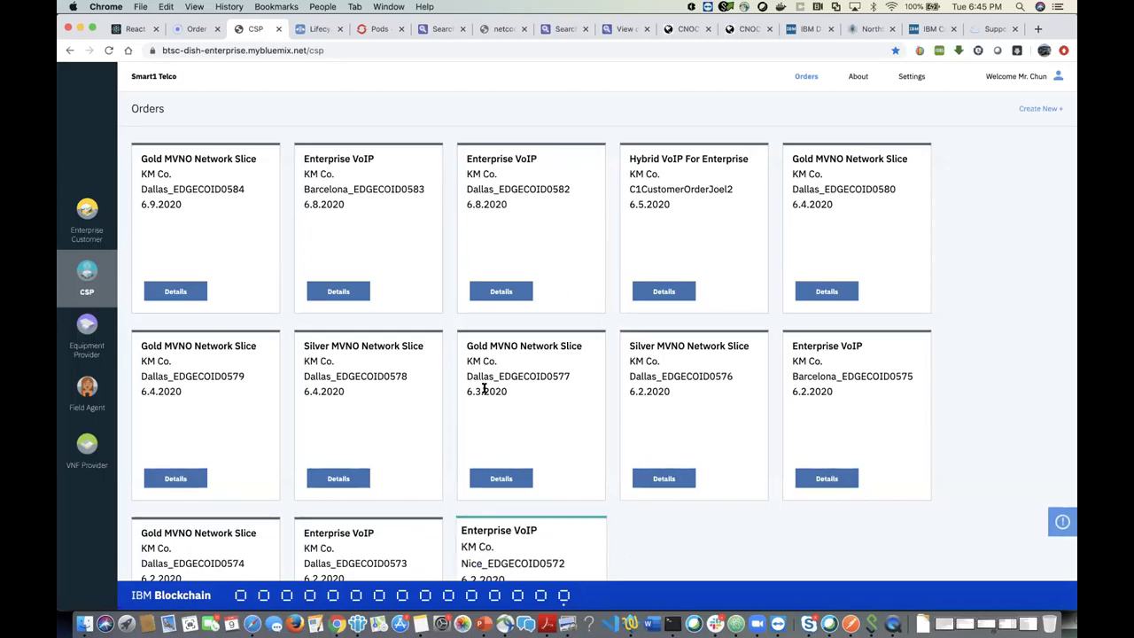
Reload the lifecycle manager and sign in as almadmin with the account password
{"action": "left_click", "coordinate": [317, 29]}
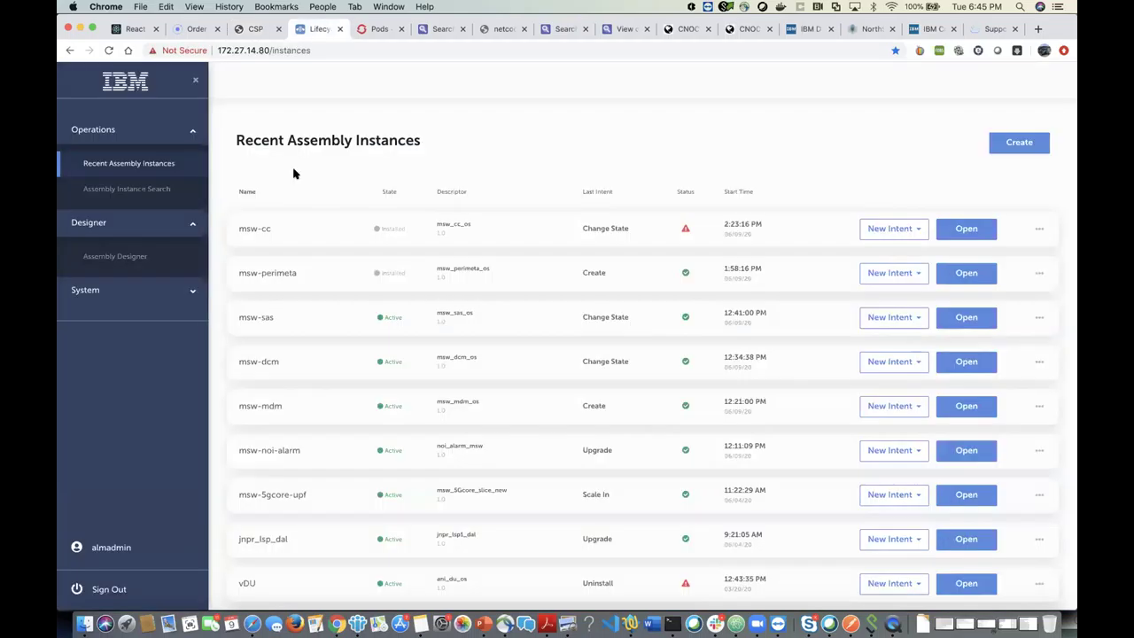
{"action": "left_click", "coordinate": [109, 49]}
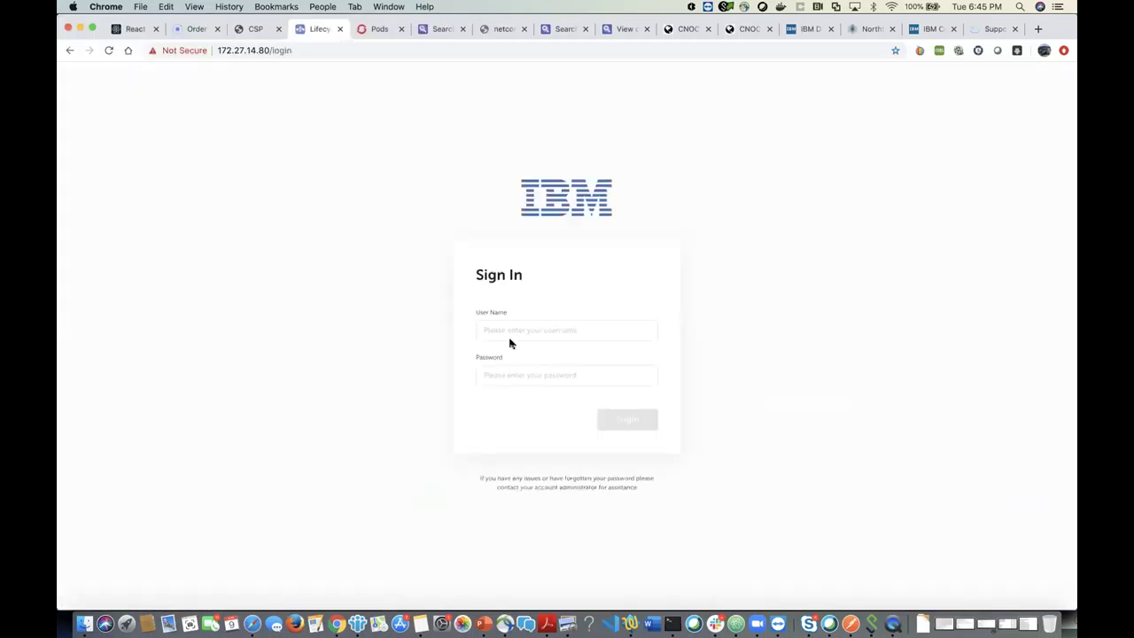
{"action": "left_click", "coordinate": [509, 327]}
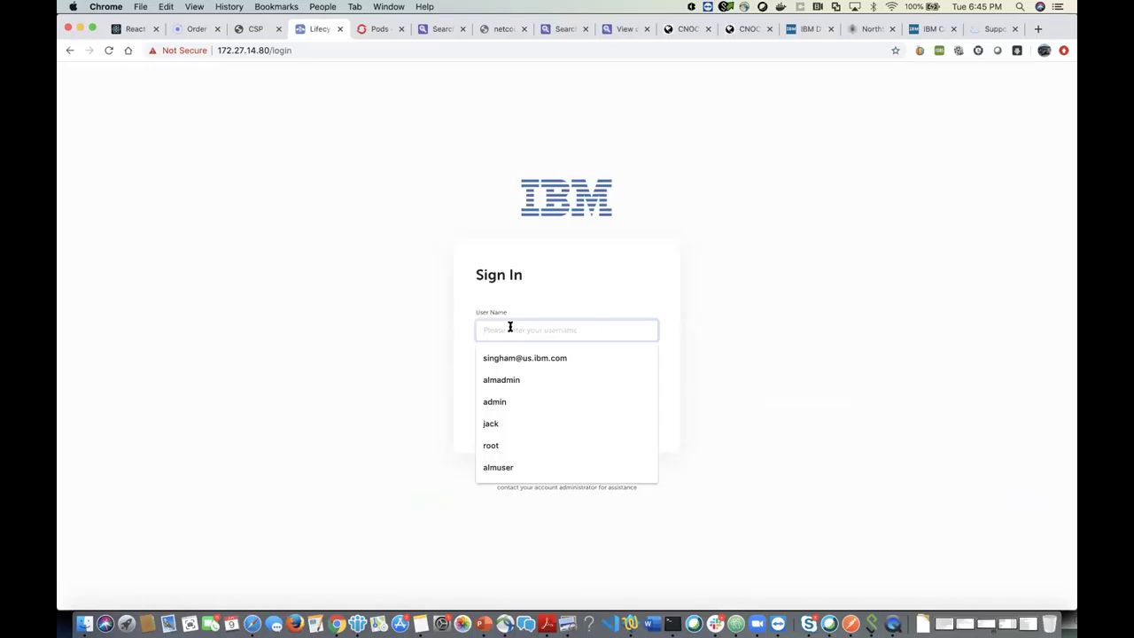
{"action": "left_click", "coordinate": [507, 379]}
{"action": "left_click", "coordinate": [510, 373]}
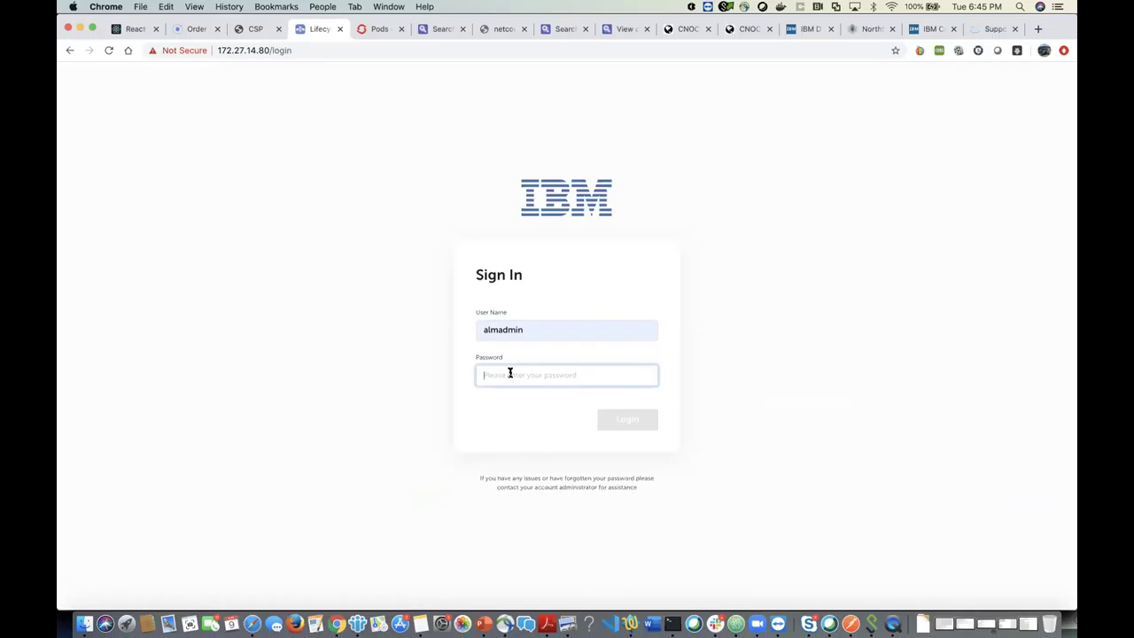
{"action": "type", "text": "********"}
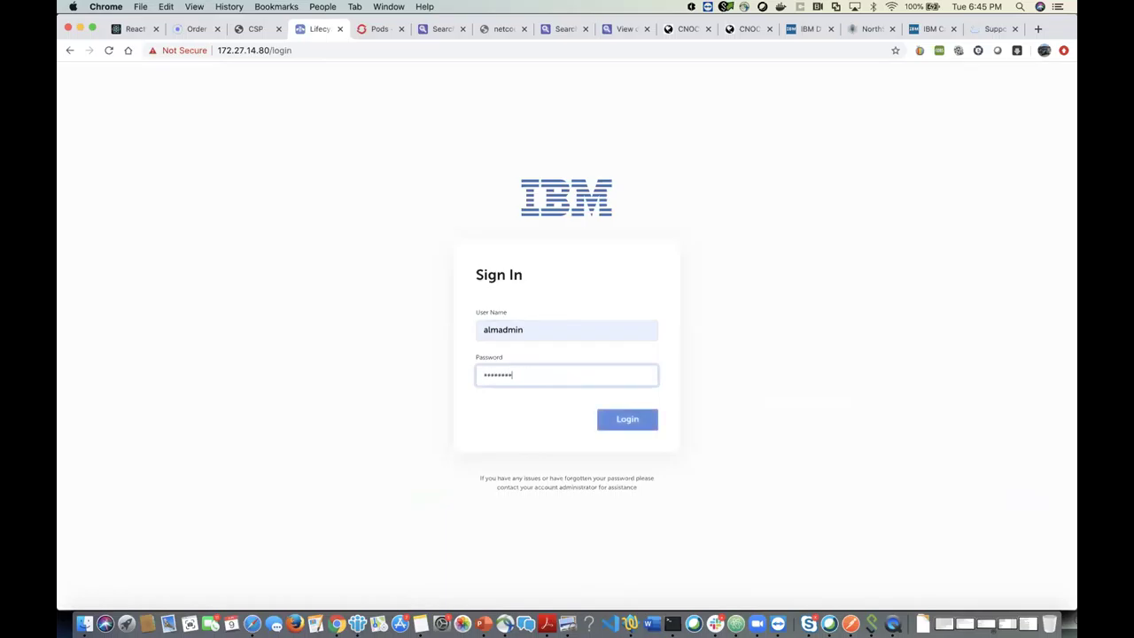
{"action": "key", "text": "Return"}
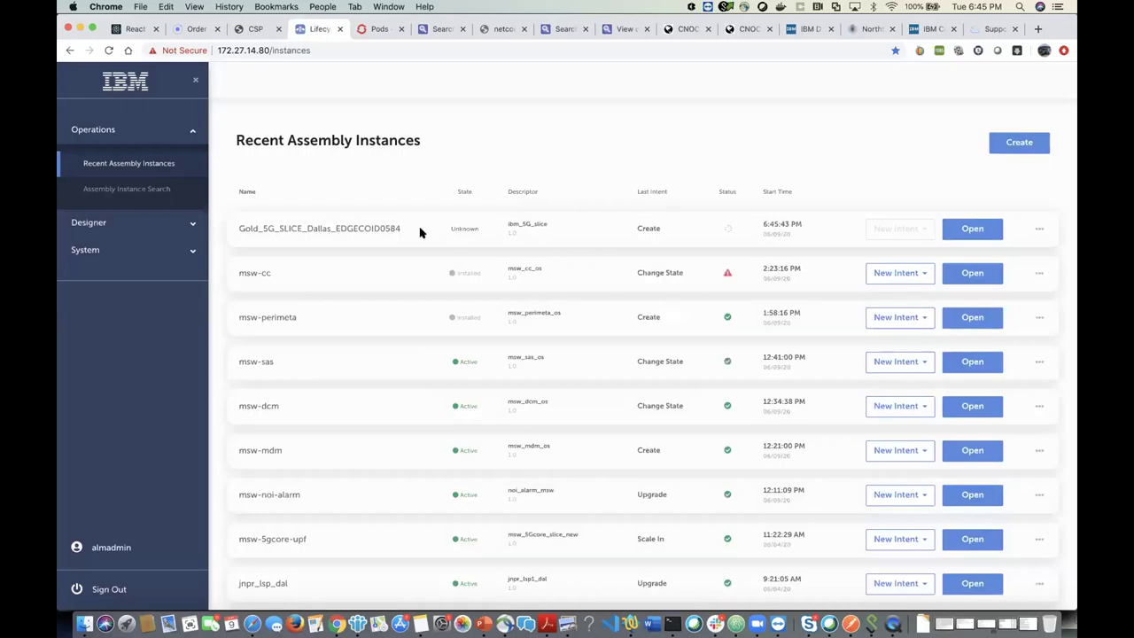
Check the Gold 5G slice's assembly instance in the lifecycle manager and the blockchain record in the CSP portal
{"action": "left_click_drag", "start_coordinate": [421, 230], "coordinate": [239, 224]}
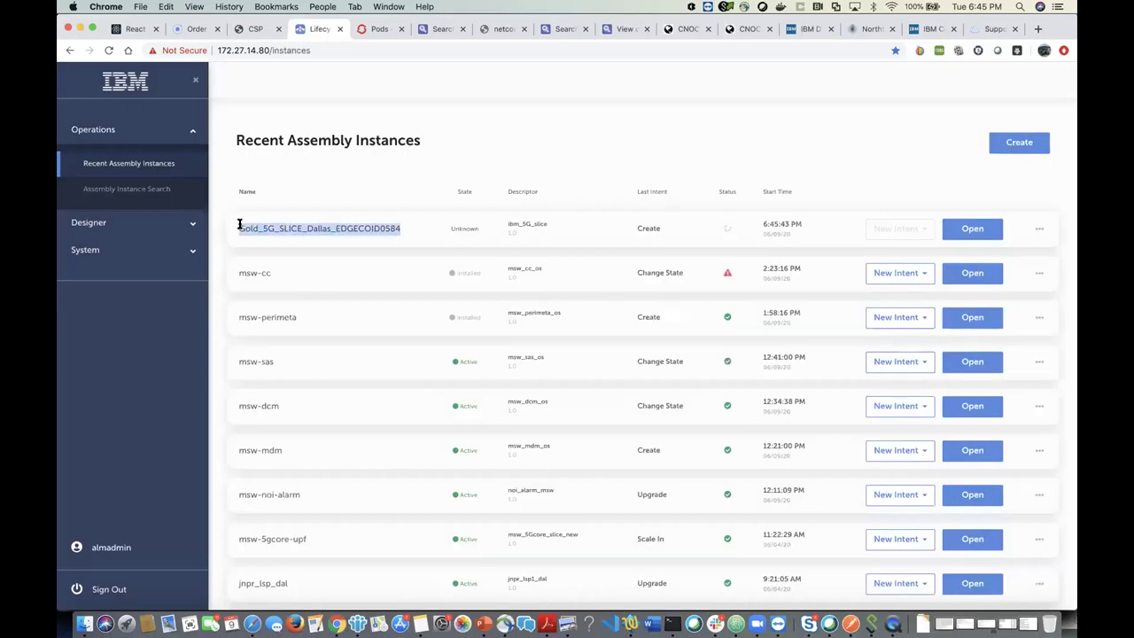
{"action": "left_click", "coordinate": [821, 180]}
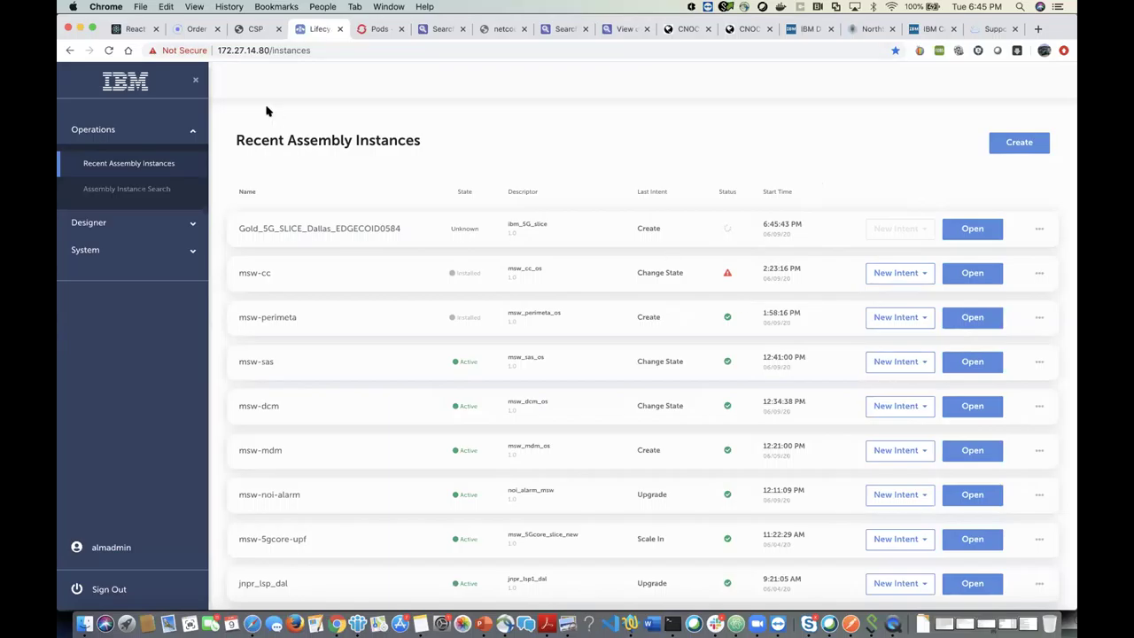
{"action": "left_click", "coordinate": [257, 29]}
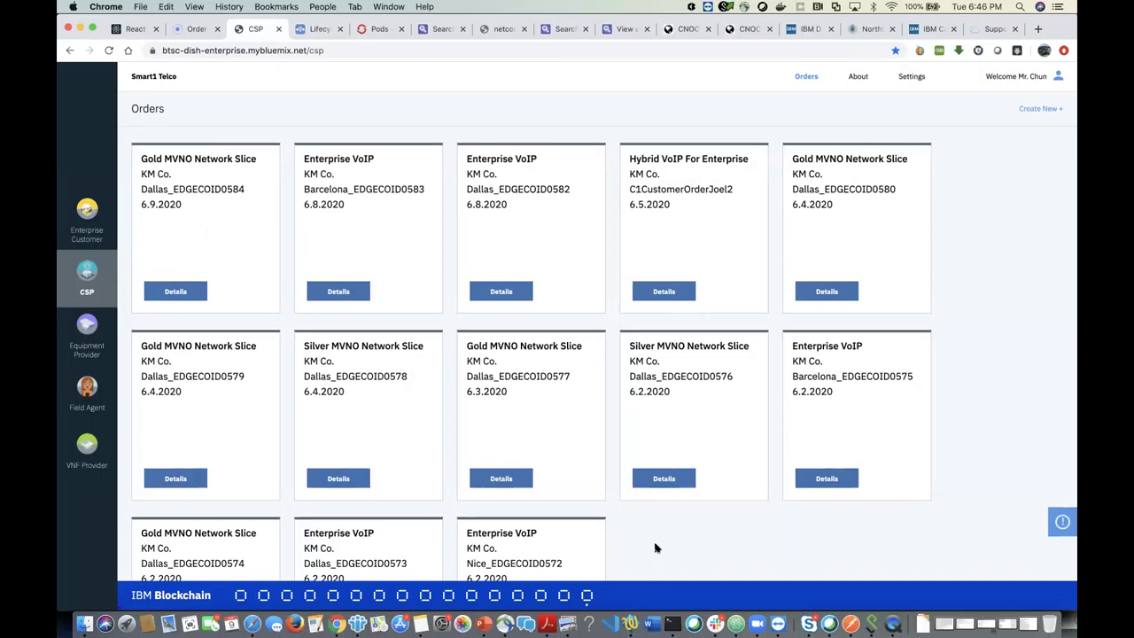
{"action": "left_click", "coordinate": [319, 29]}
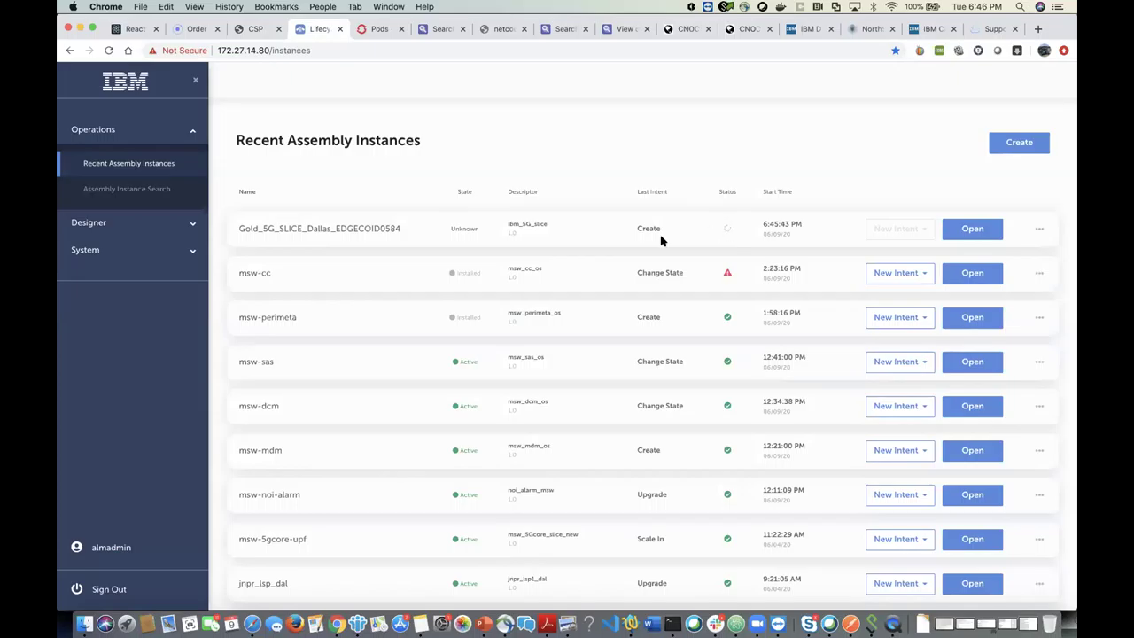
{"action": "left_click", "coordinate": [255, 30]}
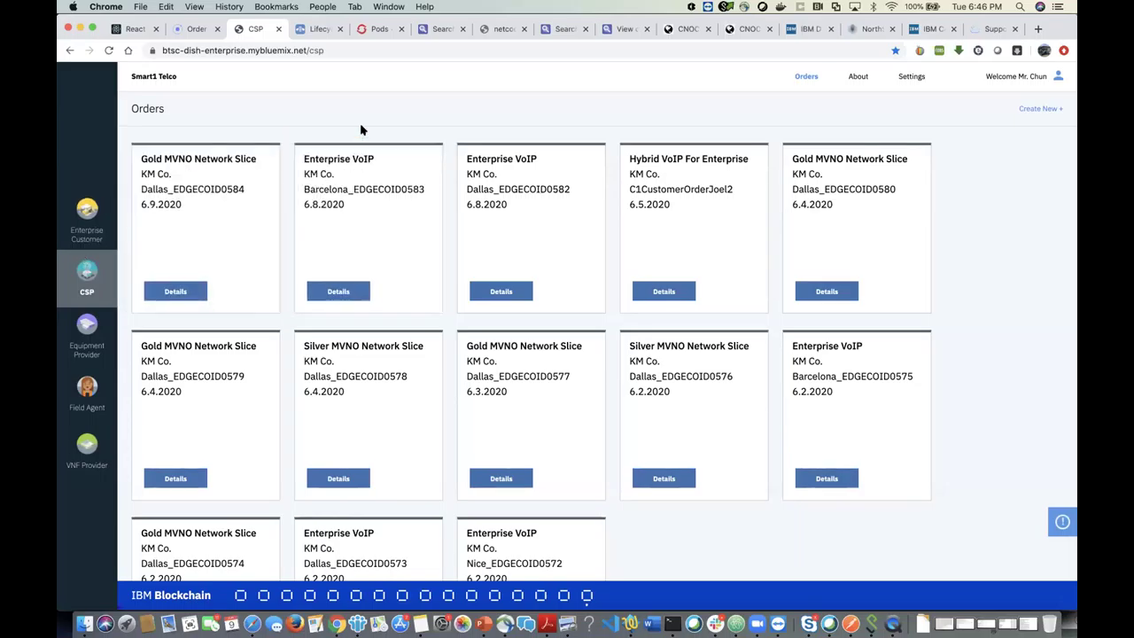
{"action": "left_click", "coordinate": [320, 30]}
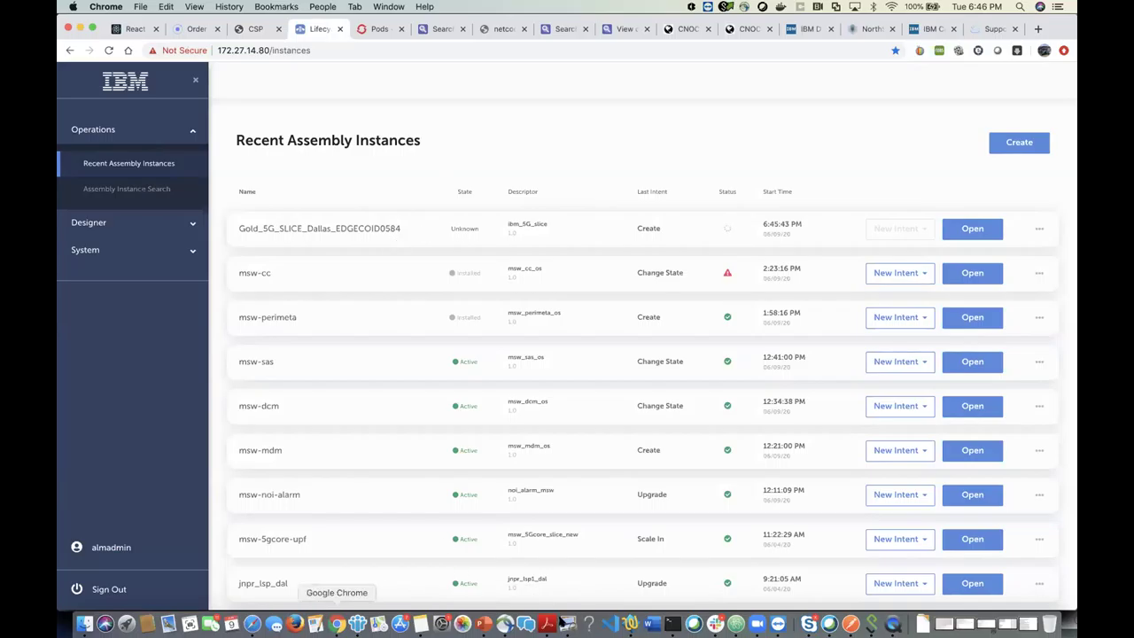
Switch to the Meetup presentation in PowerPoint and go to slide 8
{"action": "left_click", "coordinate": [483, 624]}
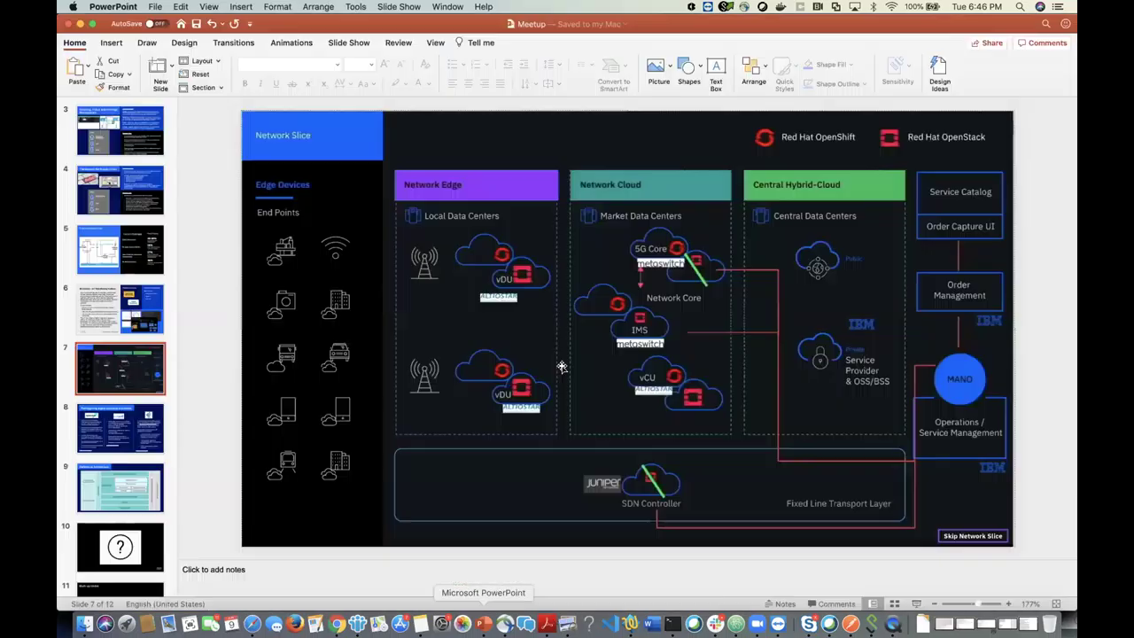
{"action": "left_click", "coordinate": [101, 420]}
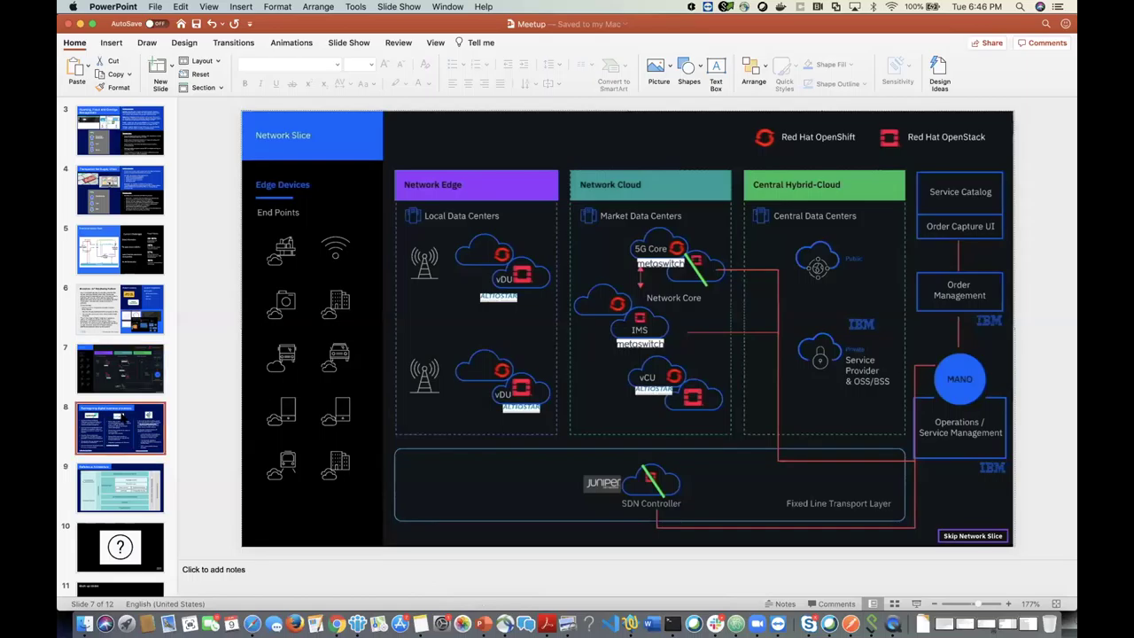